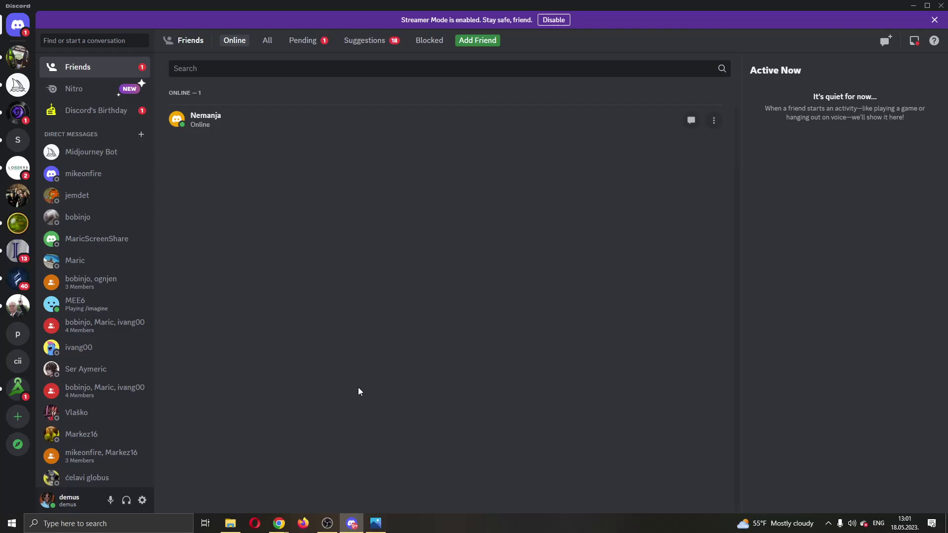
# View the Discord Overlay preview image twice, then open User Settings from the gear
pyautogui.click(377, 522)
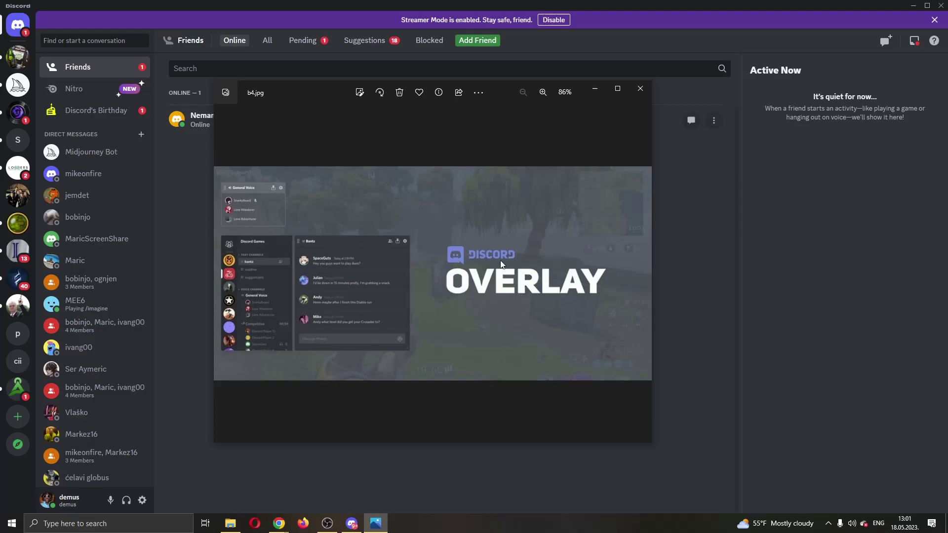
pyautogui.press('Escape')
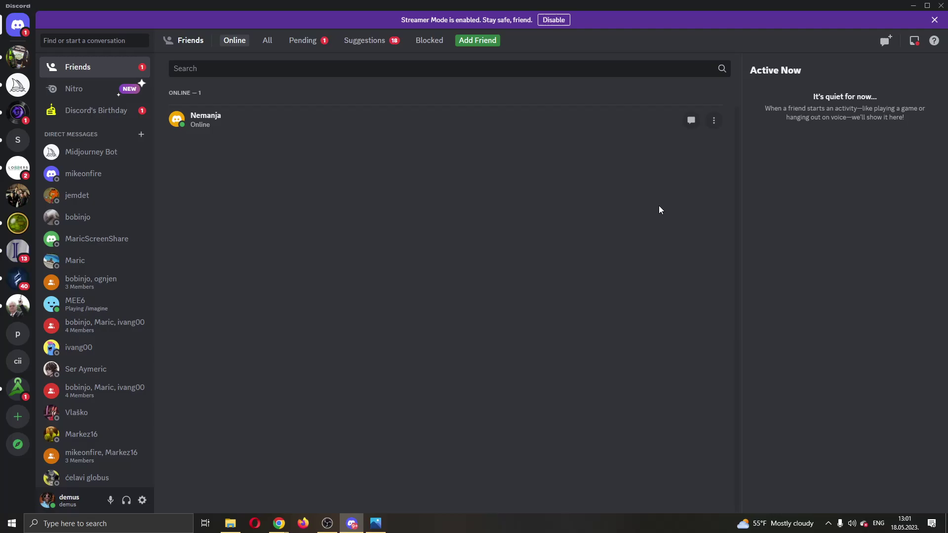
pyautogui.click(375, 523)
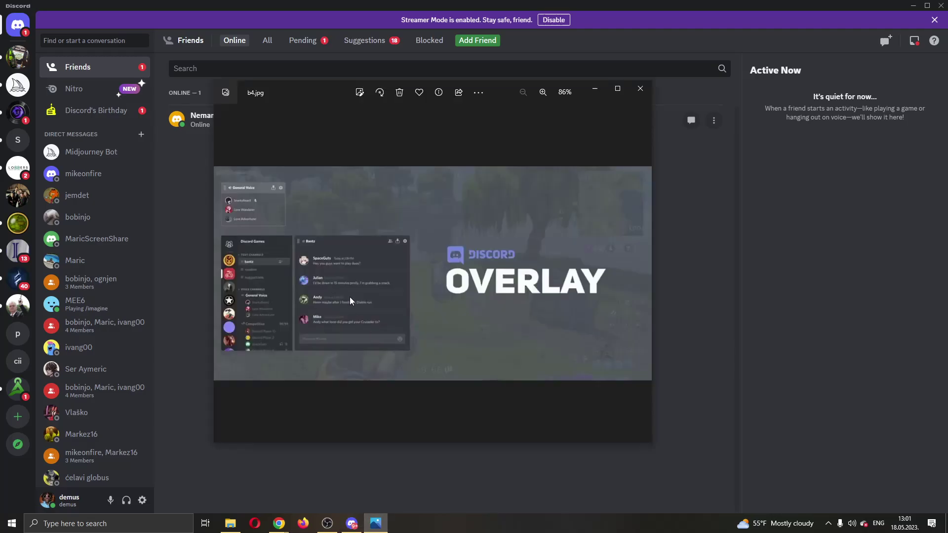
pyautogui.press('Escape')
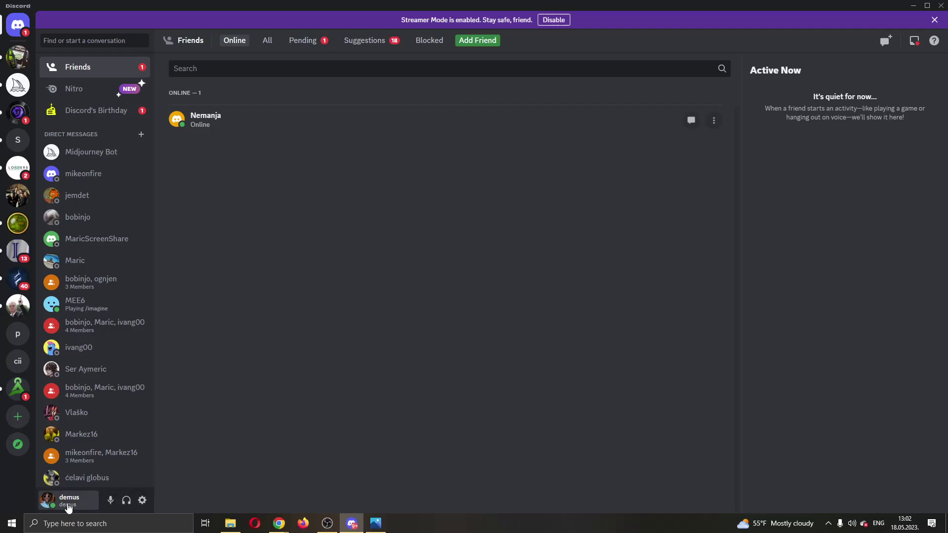
pyautogui.click(143, 501)
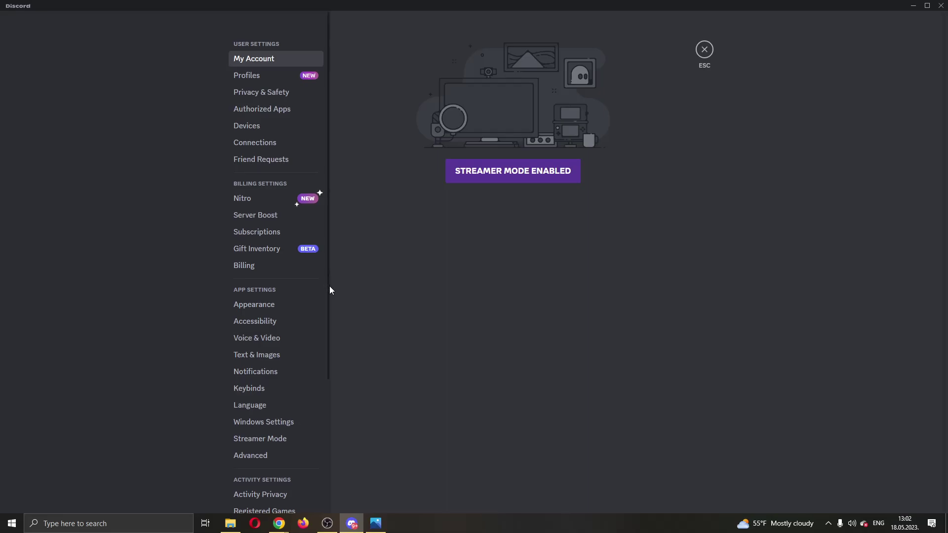
pyautogui.scroll(-5, 329, 285)
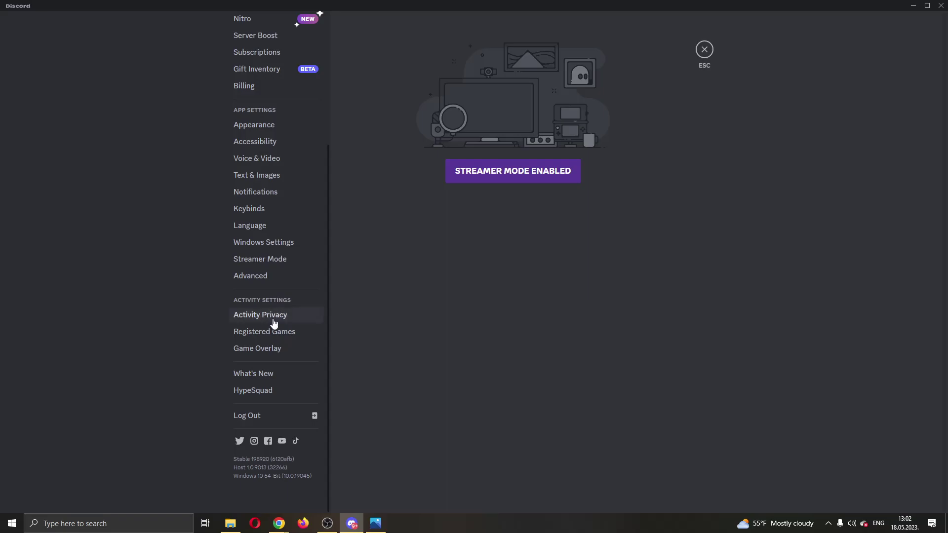
# In Game Overlay settings, switch 'Enable in-game overlay' off and back on
pyautogui.click(290, 351)
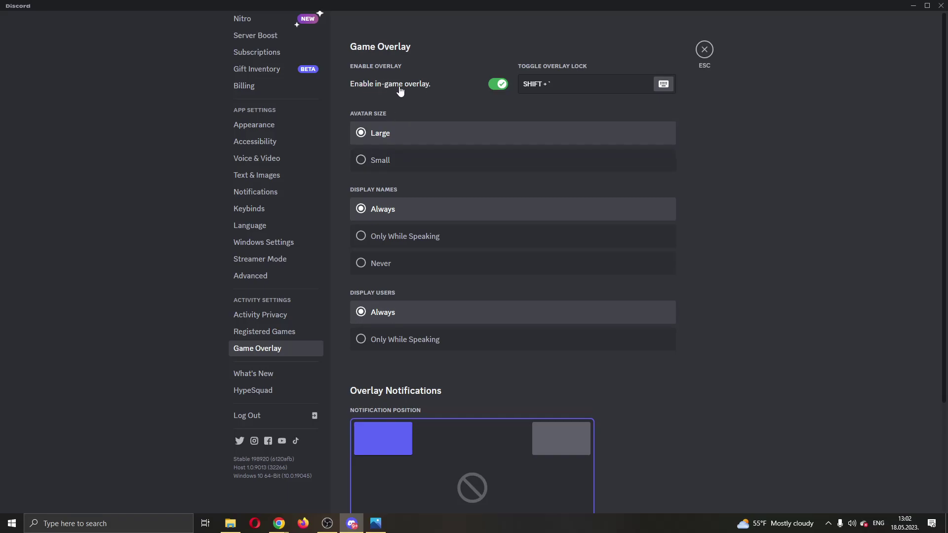
pyautogui.click(498, 85)
pyautogui.click(497, 85)
pyautogui.scroll(-3, 511, 259)
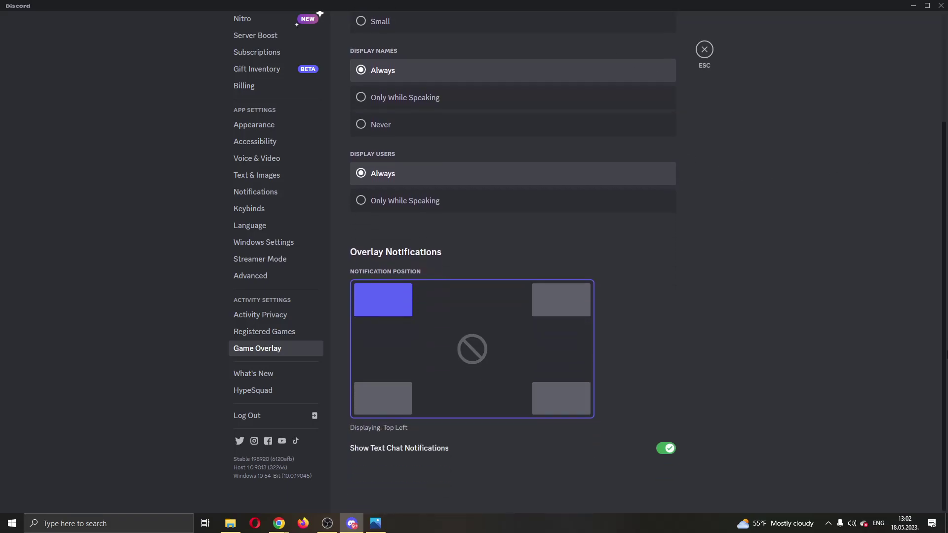
pyautogui.scroll(3, 589, 142)
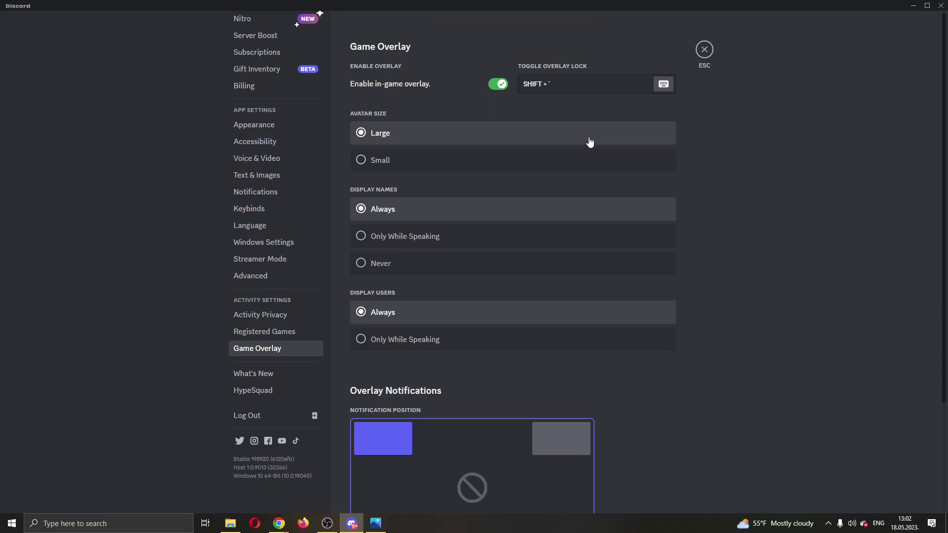
# Exit settings with the top-right ESC button, leaving the overlay enabled
pyautogui.click(704, 50)
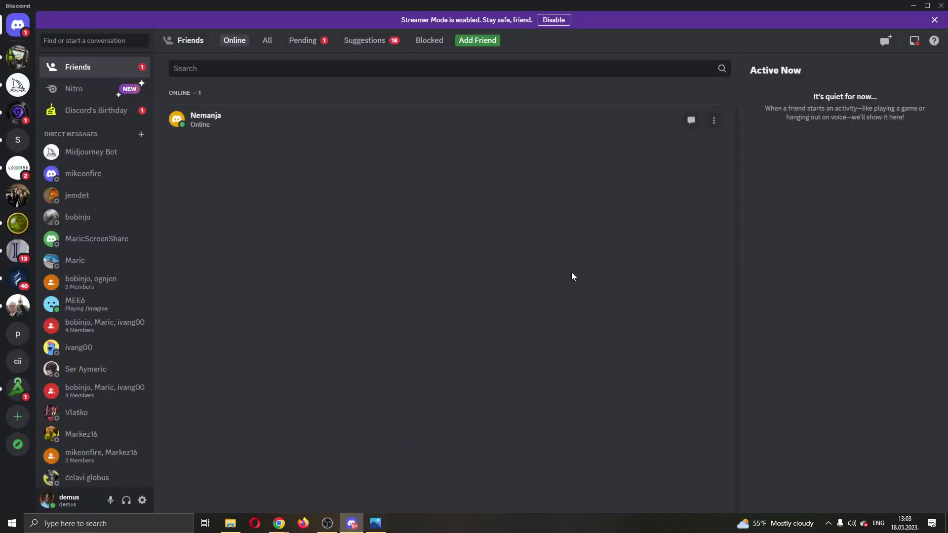